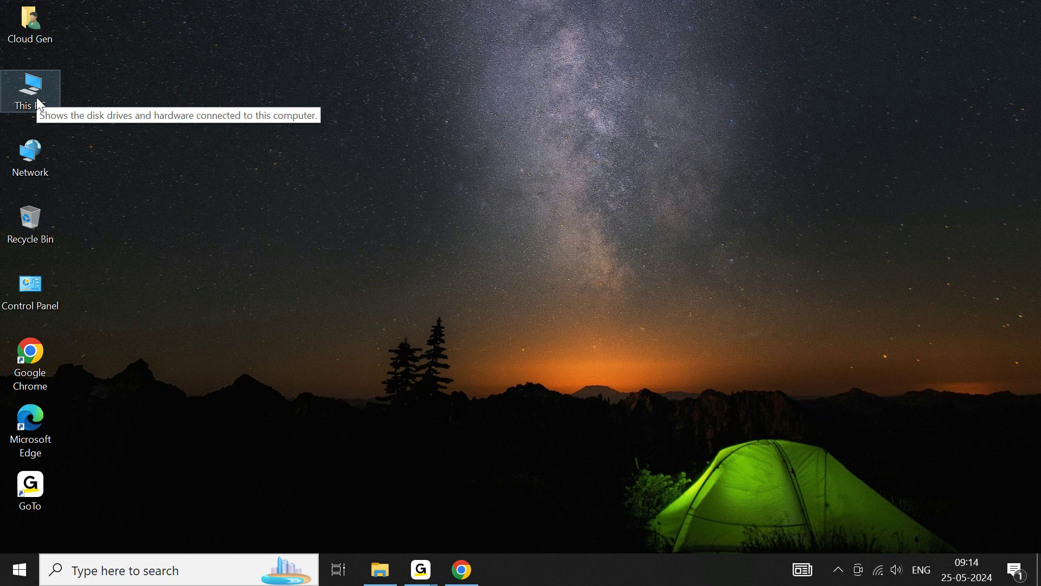
Run the VMware-workstation-full-17.5.1-23298084 installer from the Downloads folder as administrator and minimize the folder window
double_click(37, 99)
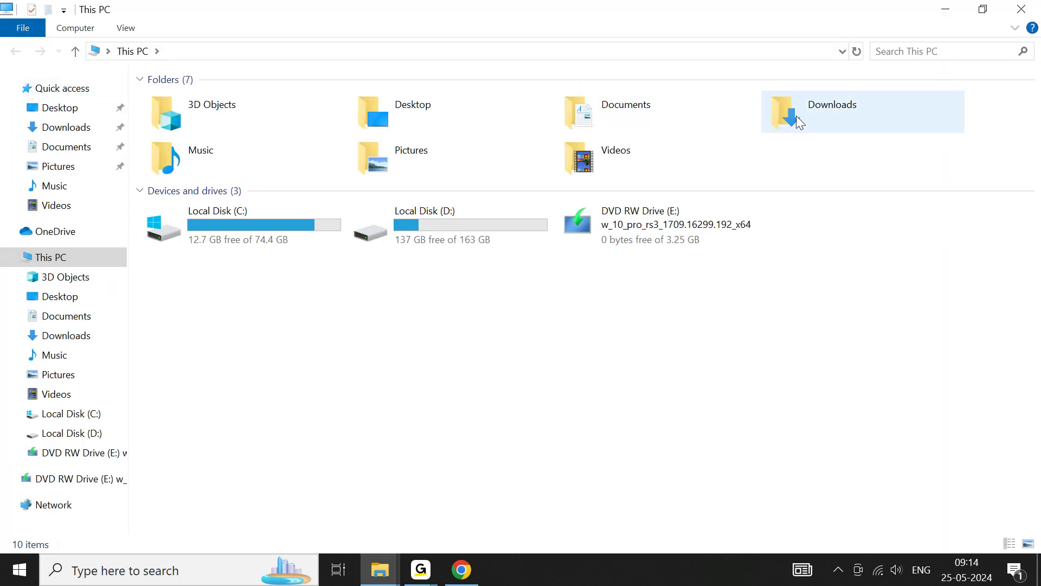
double_click(801, 117)
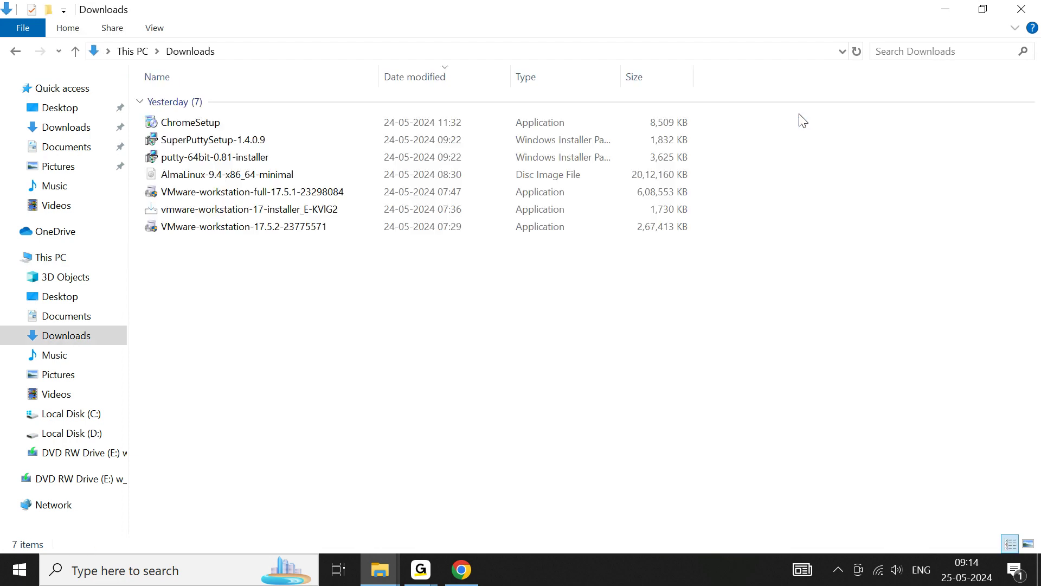
click(246, 228)
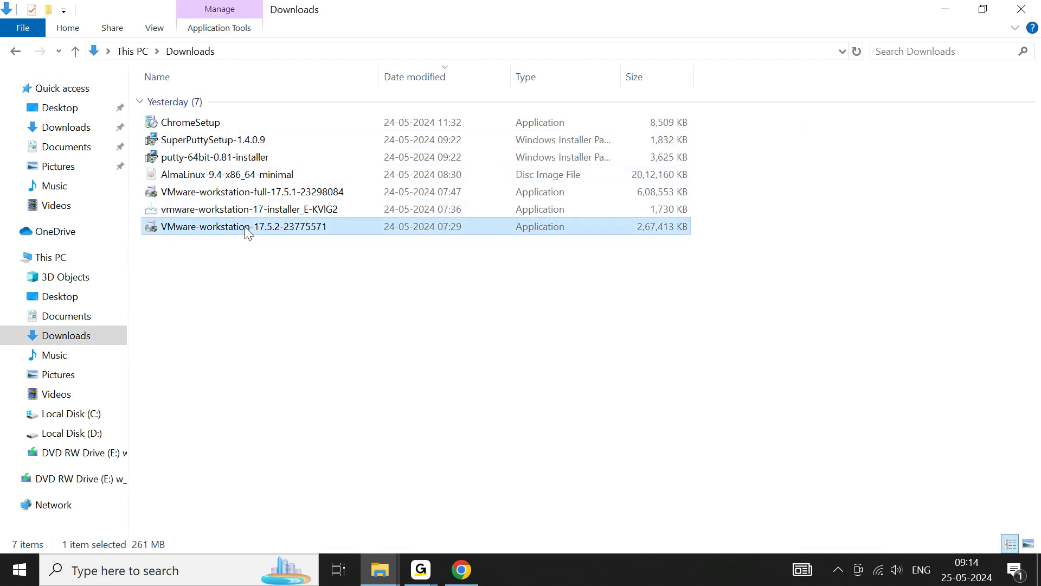
click(261, 195)
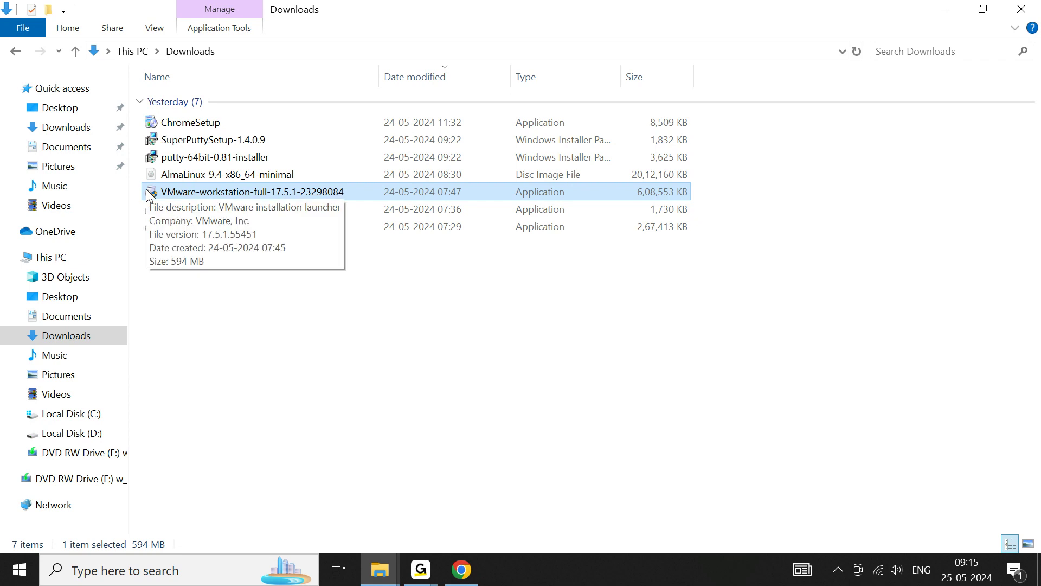
right_click(171, 199)
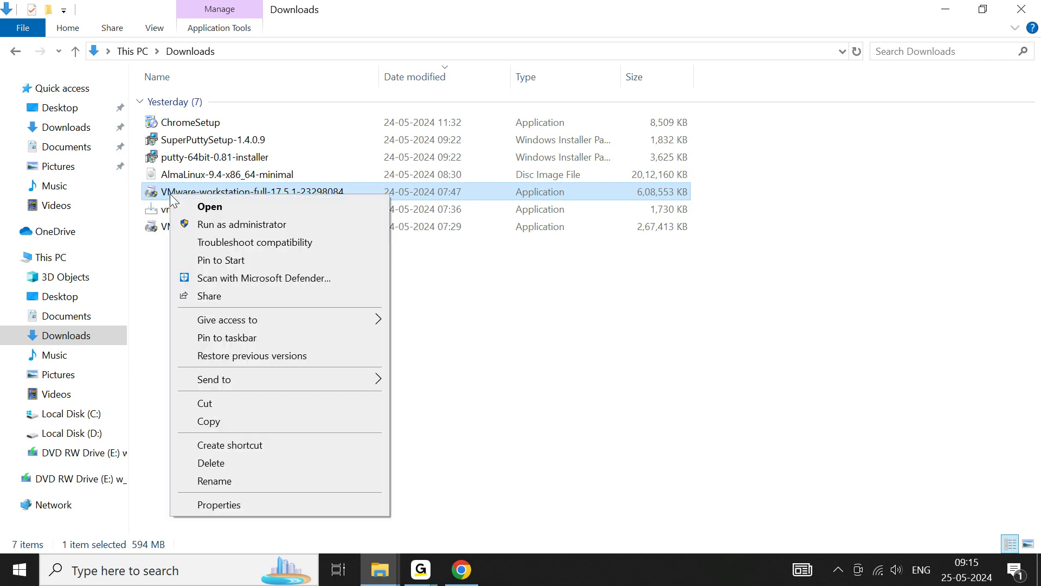
click(217, 225)
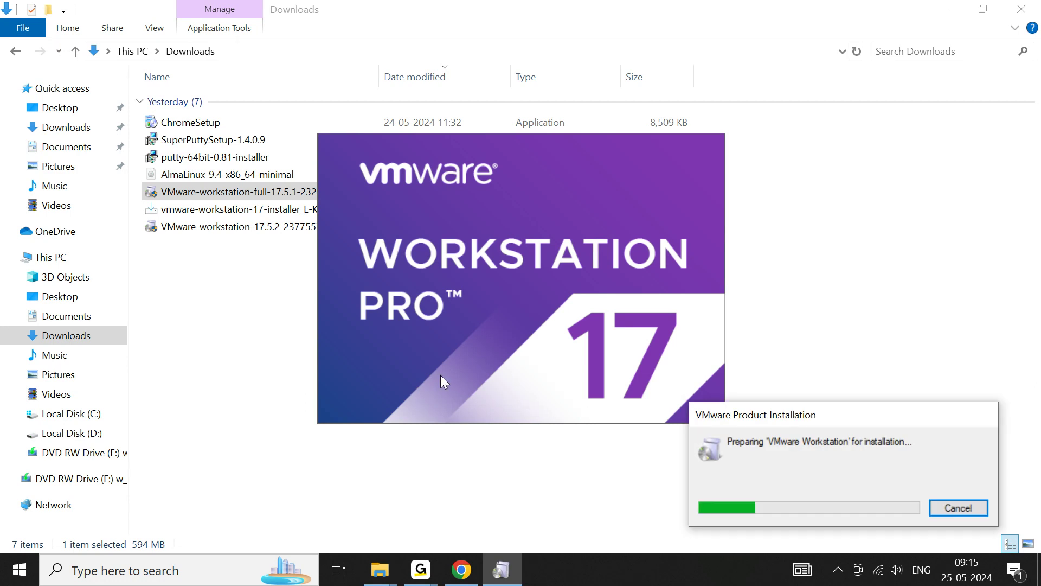
click(948, 9)
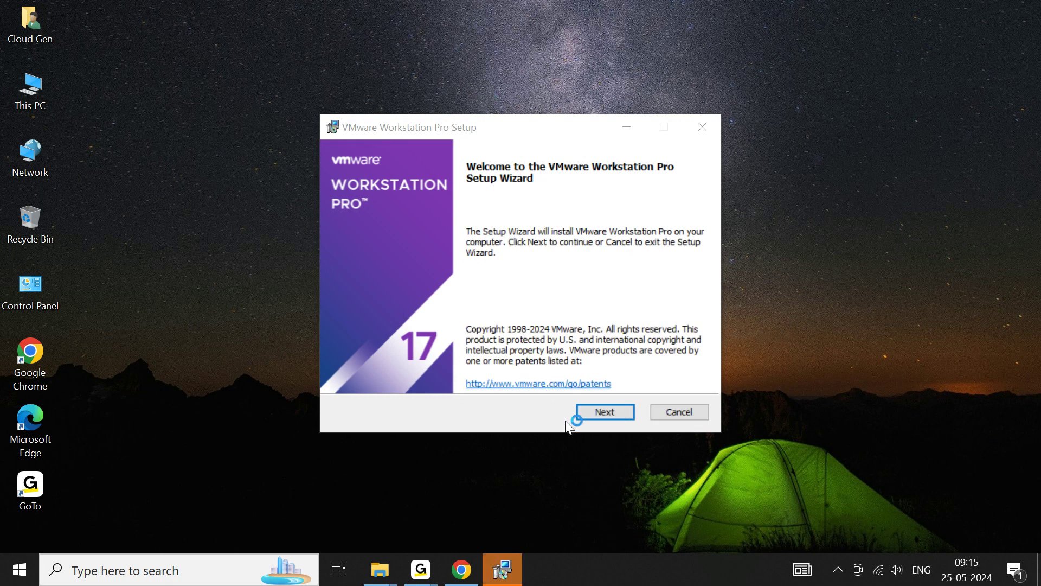
Start the VMware Workstation Pro setup wizard and accept the terms in the license agreement
click(595, 415)
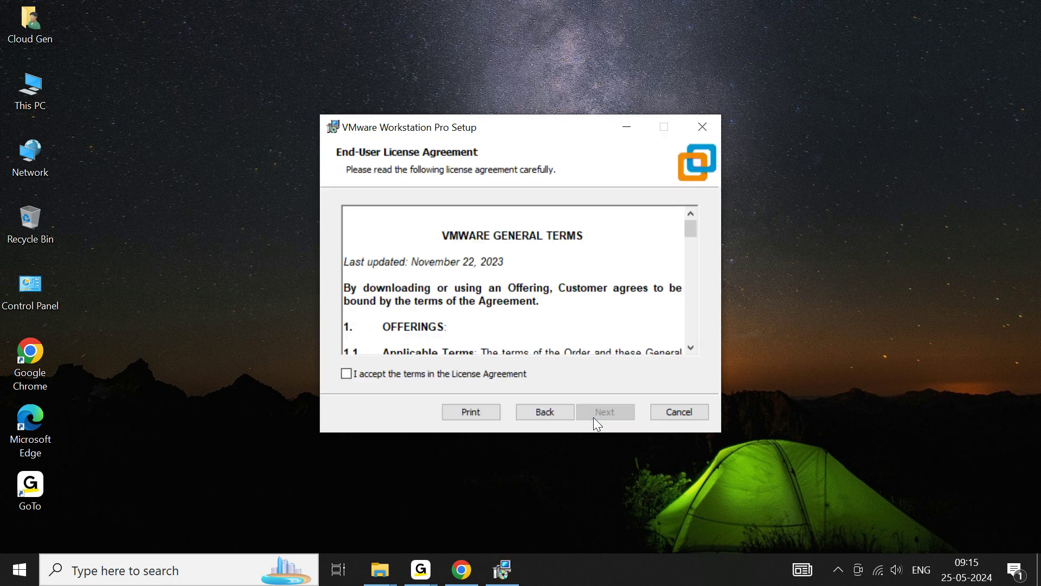
click(346, 377)
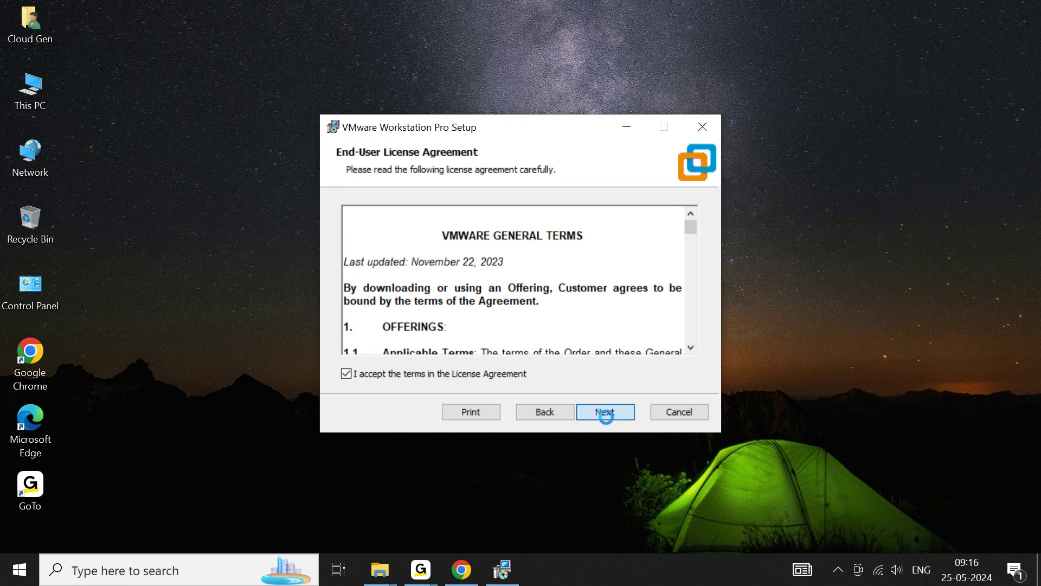
click(606, 416)
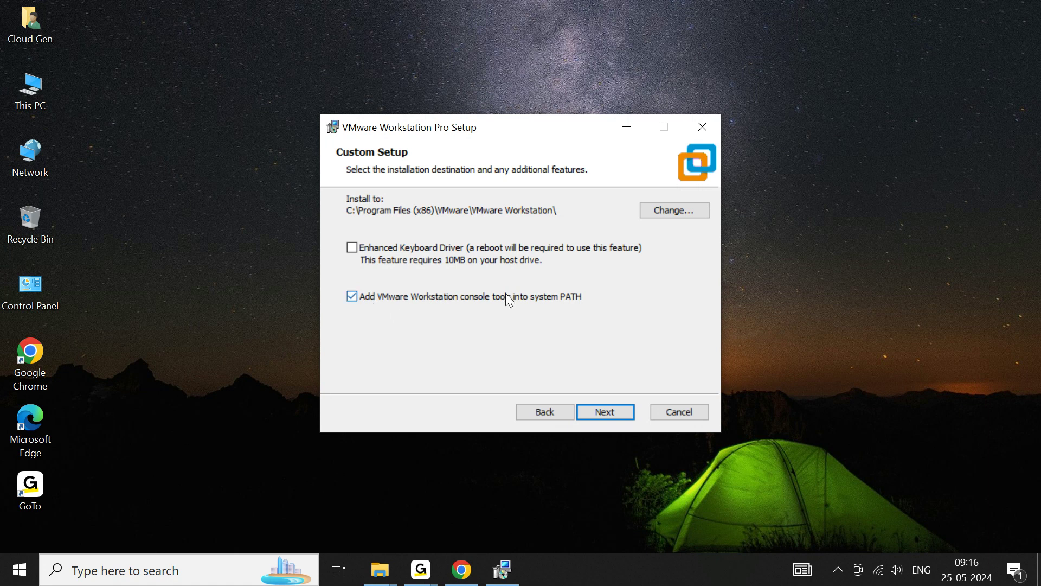
Keep the default install folder and console tools in system PATH, with startup update checks and the Customer Experience Improvement Program turned off
click(614, 411)
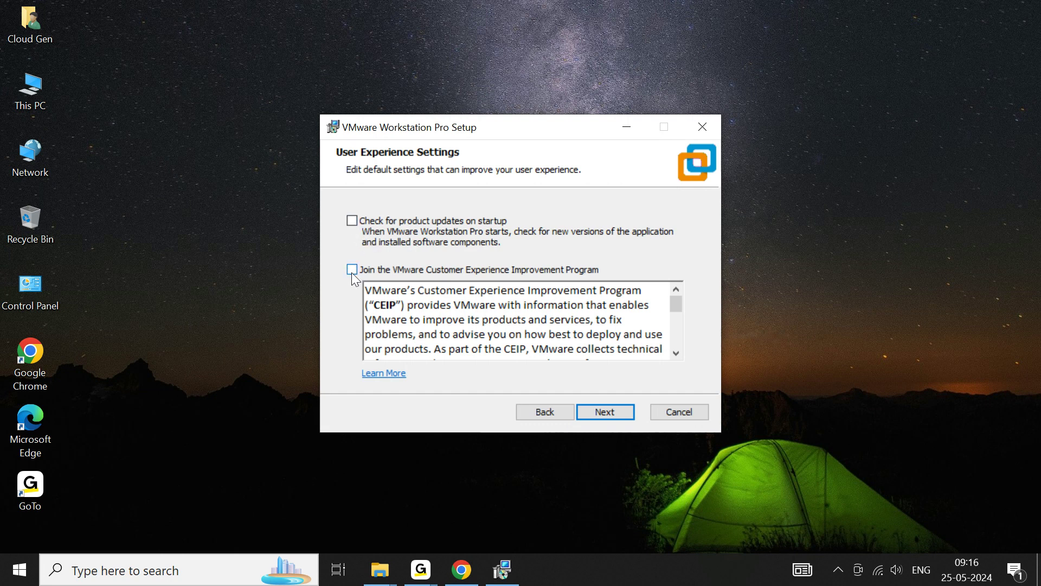
click(607, 420)
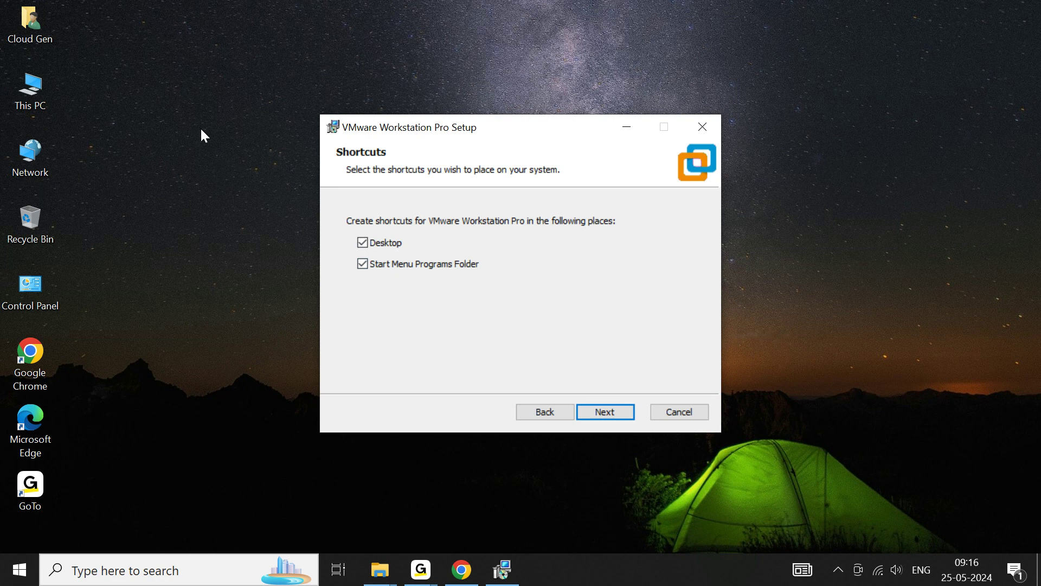
Examine the desktop icons and the Start menu's program list as the two places offered for shortcuts
drag(25, 436, 42, 424)
click(32, 375)
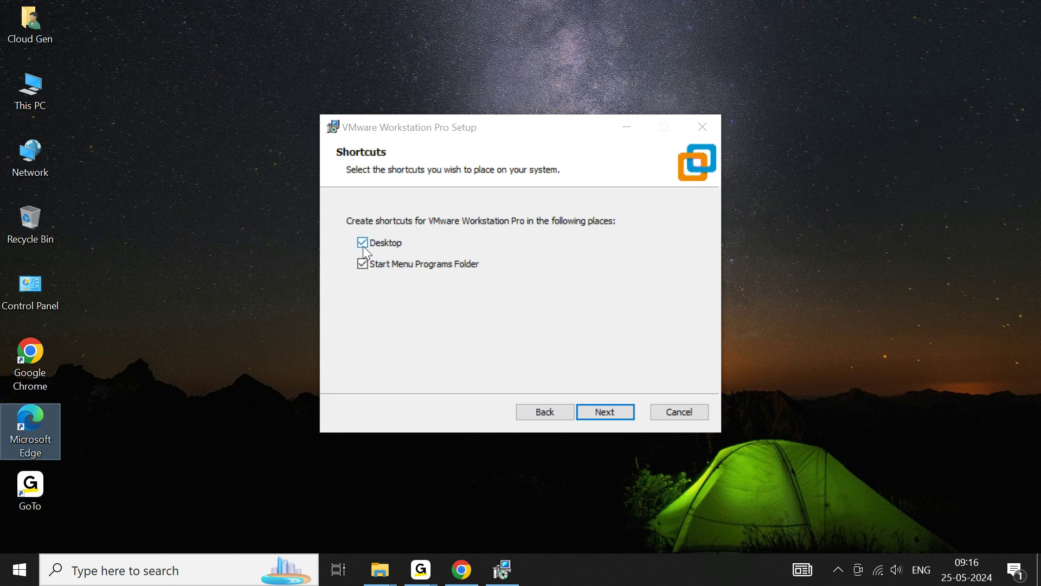
click(22, 573)
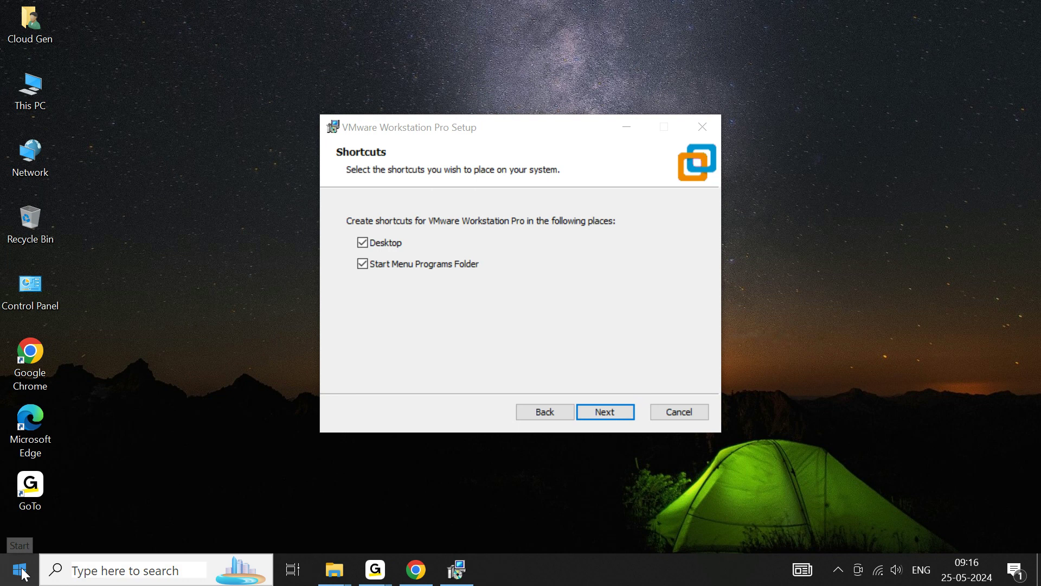
click(22, 573)
scroll(106, 320, down, 15)
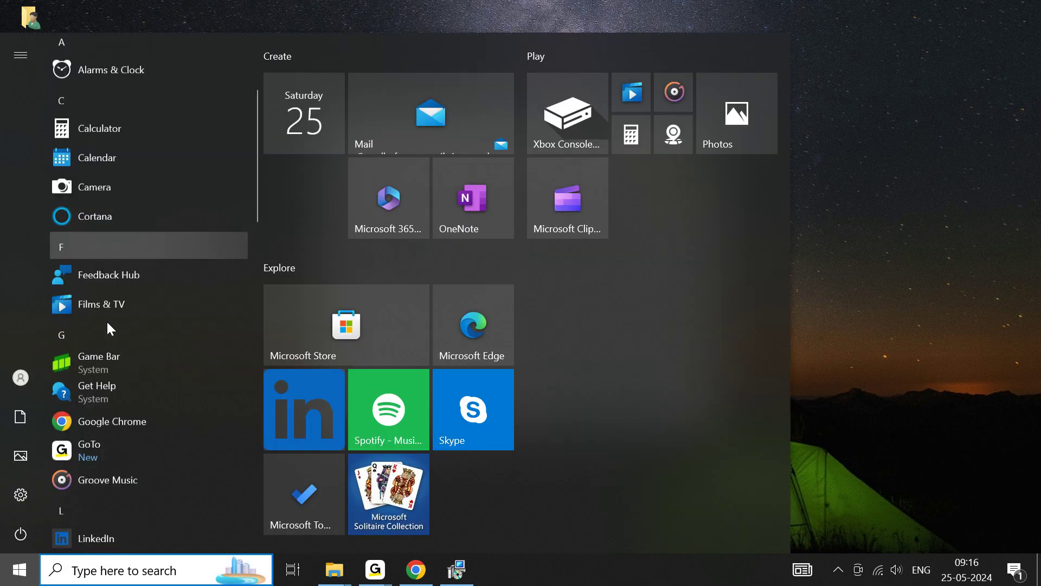
scroll(102, 455, down, 4)
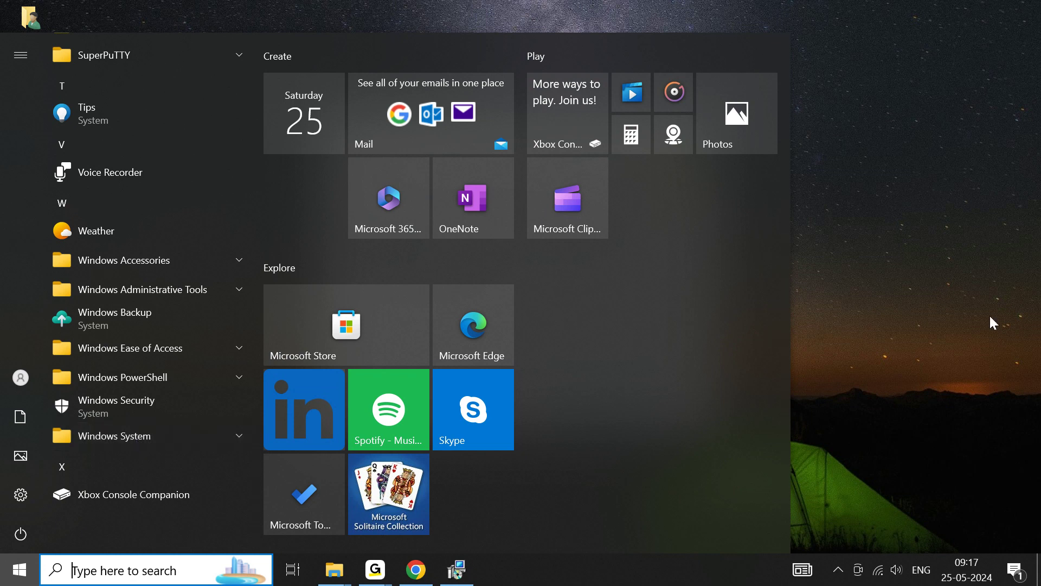
click(838, 309)
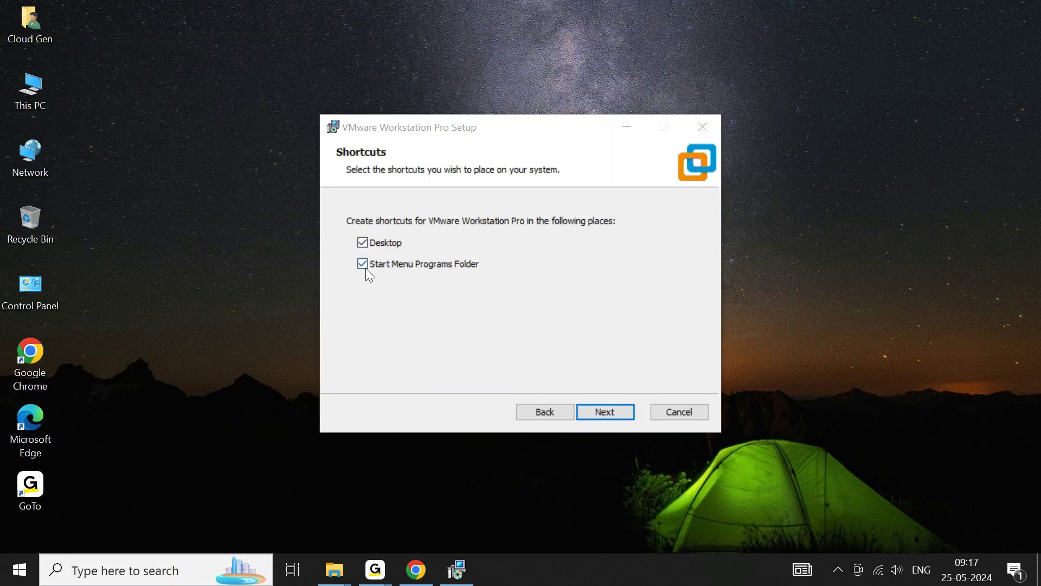
click(19, 570)
scroll(92, 534, down, 6)
scroll(90, 531, down, 3)
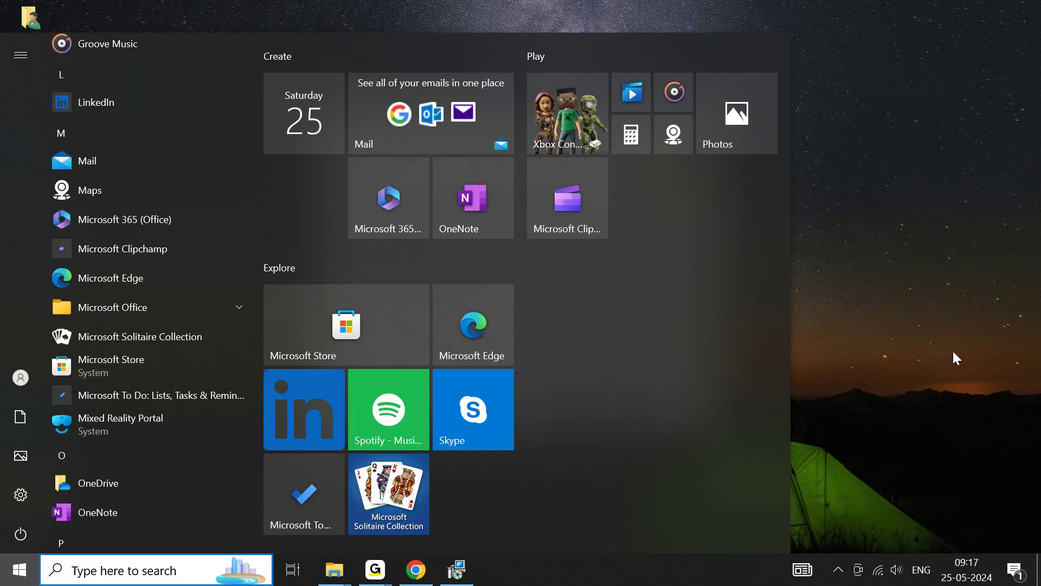
click(953, 349)
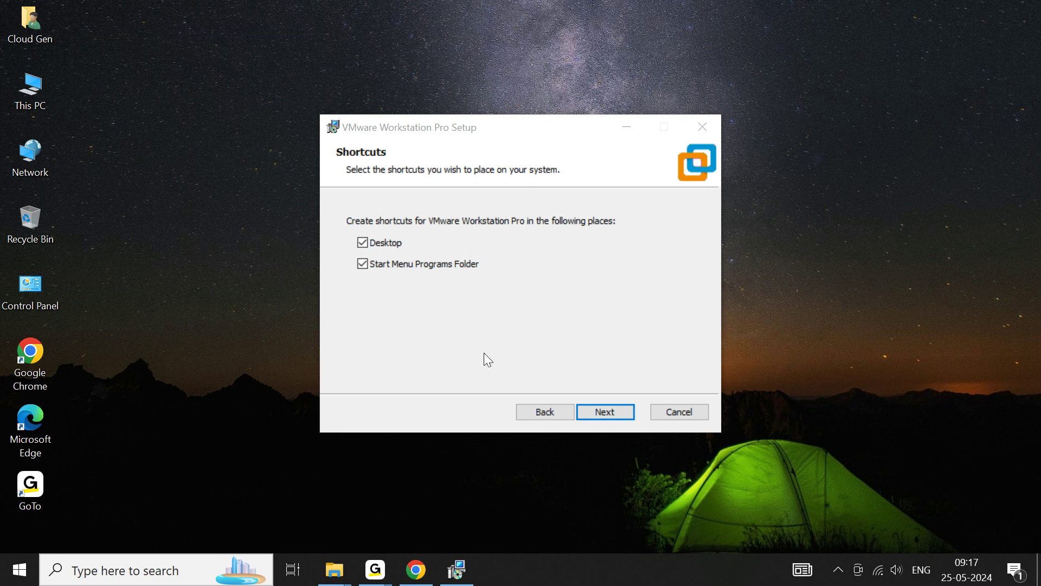
Keep both the Desktop and Start Menu Programs Folder shortcuts, install VMware Workstation Pro and finish the wizard
click(603, 415)
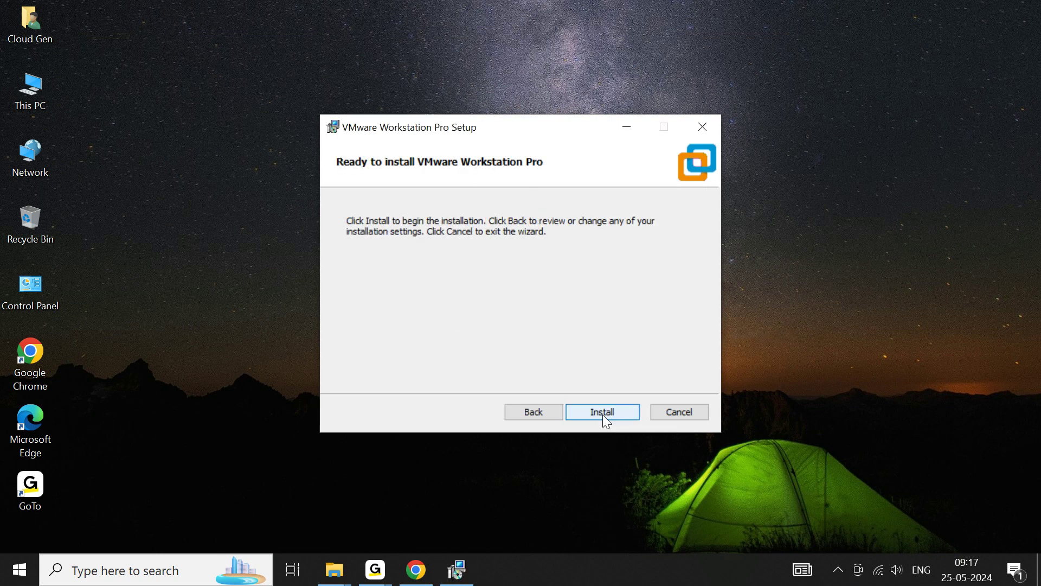
click(603, 415)
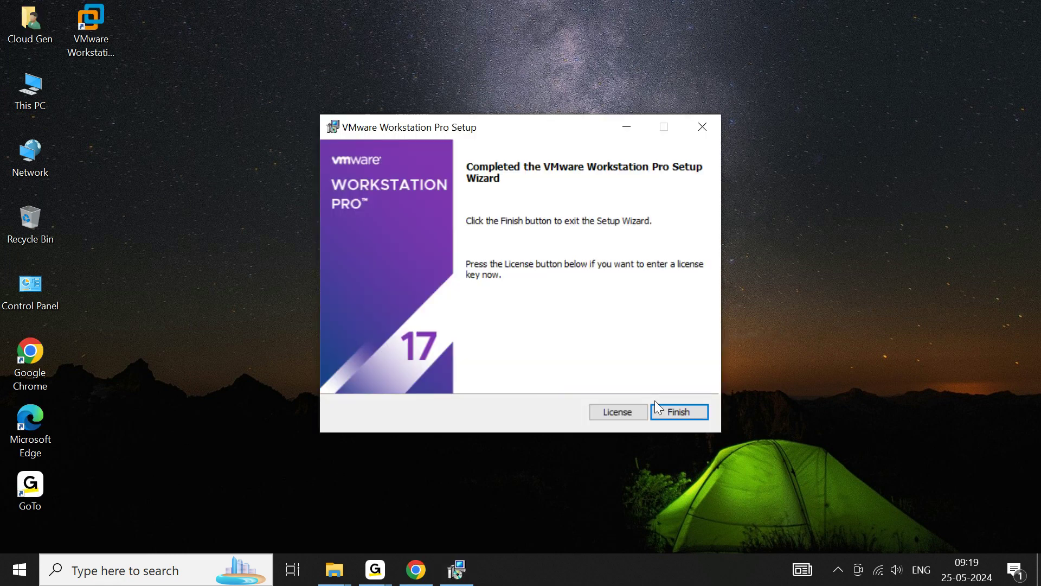
click(669, 412)
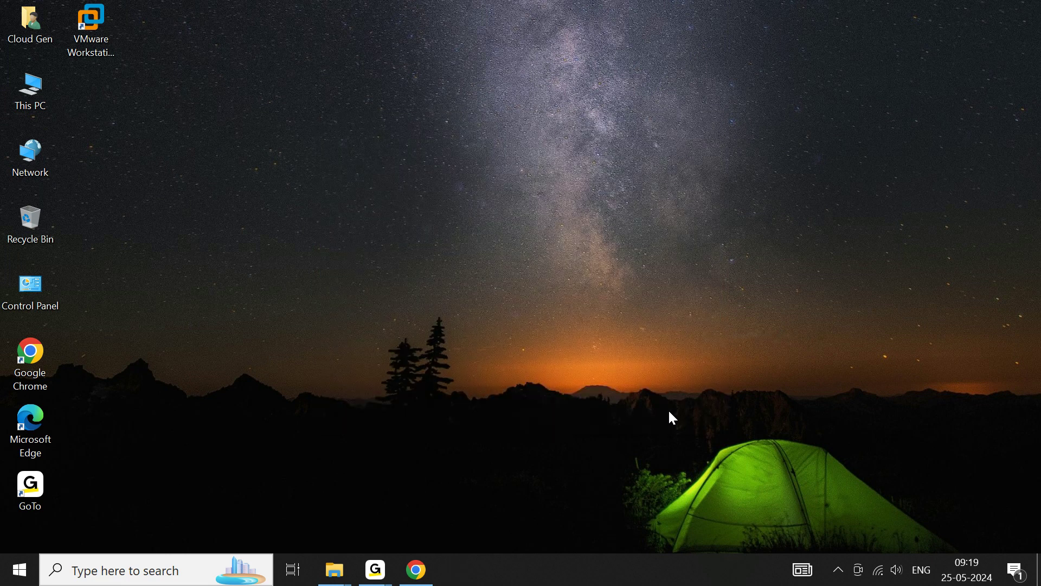
Launch VMware Workstation Pro from the desktop, choose the 30-day trial and maximize its window
double_click(92, 31)
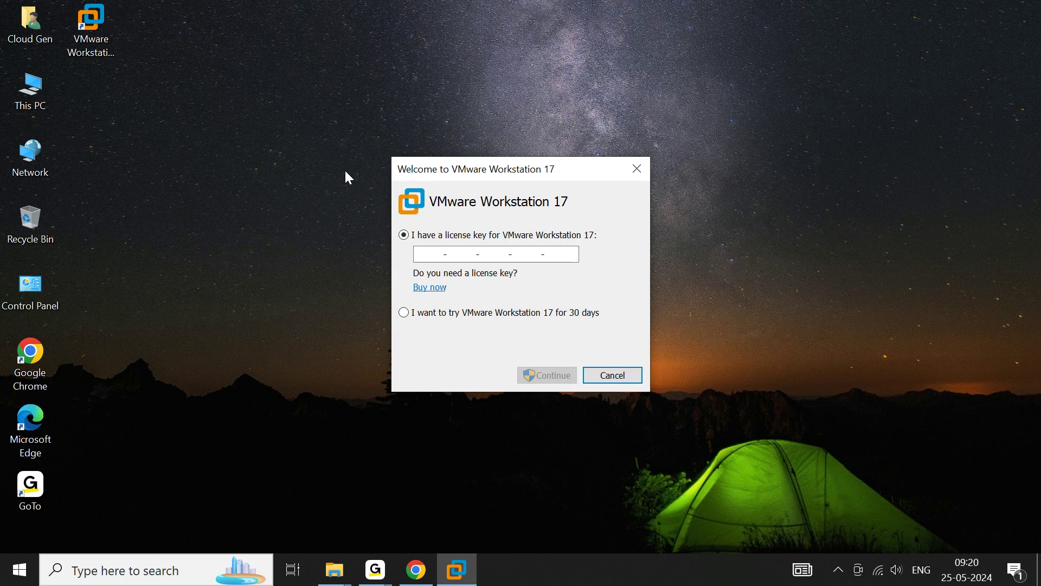
click(405, 316)
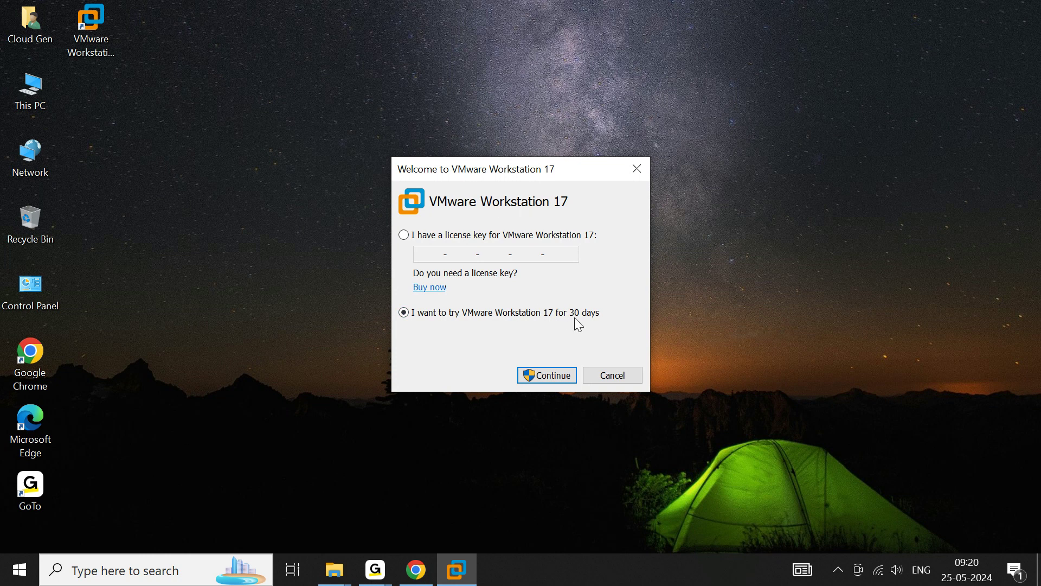
click(556, 374)
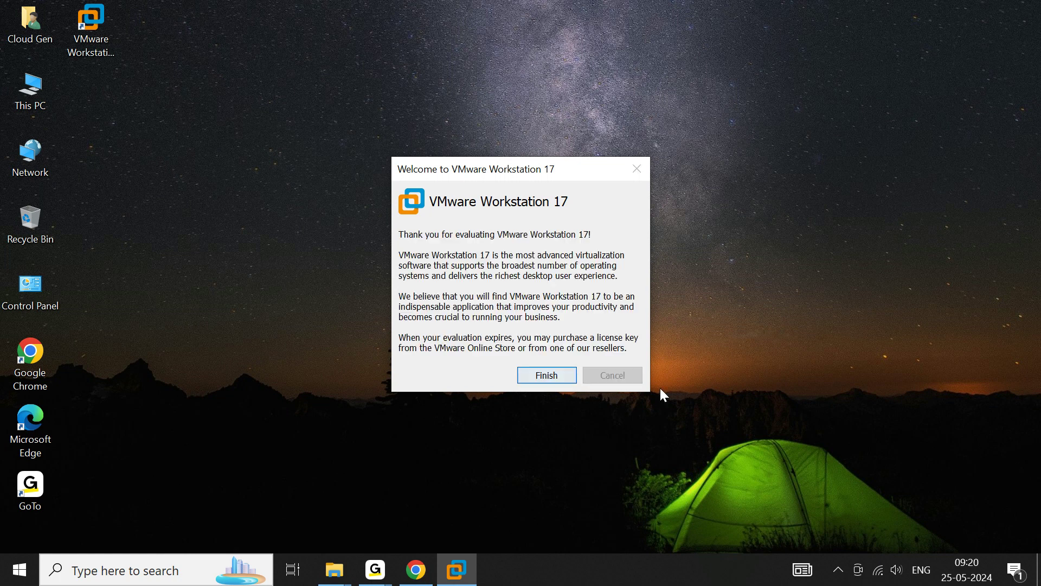
click(547, 375)
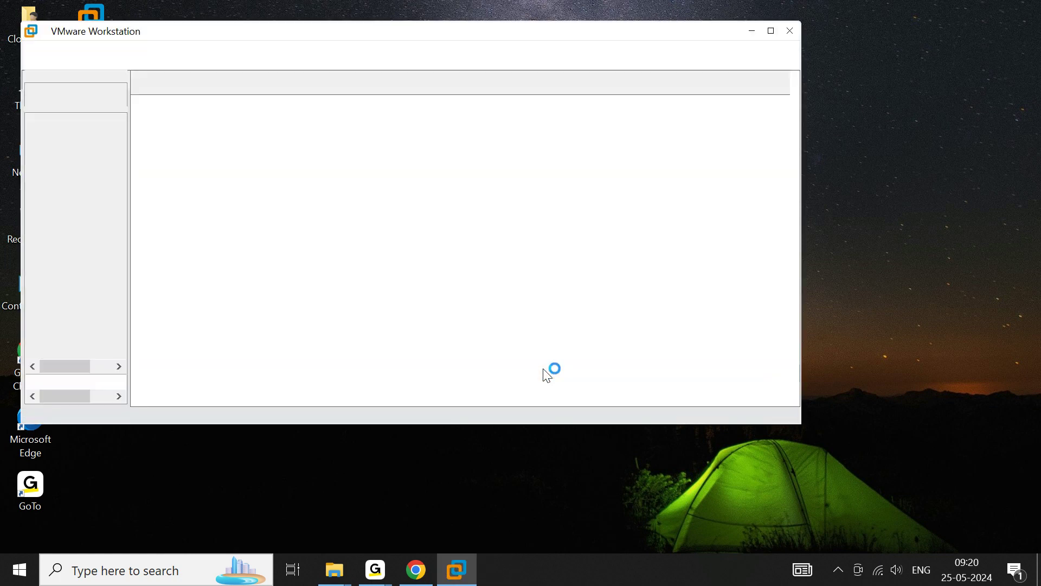
click(771, 30)
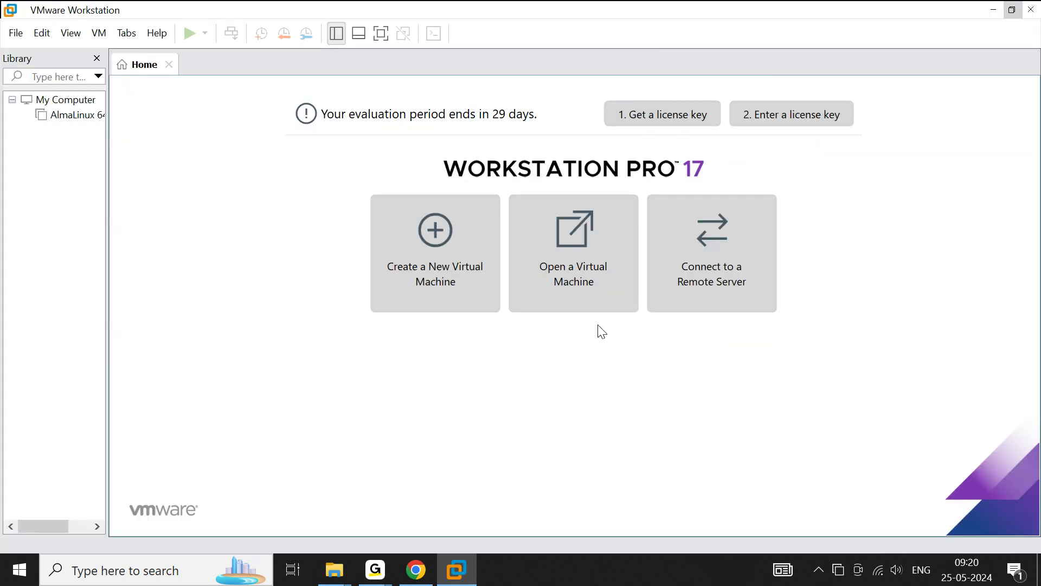
Close VMware Workstation and refresh the desktop
click(1033, 15)
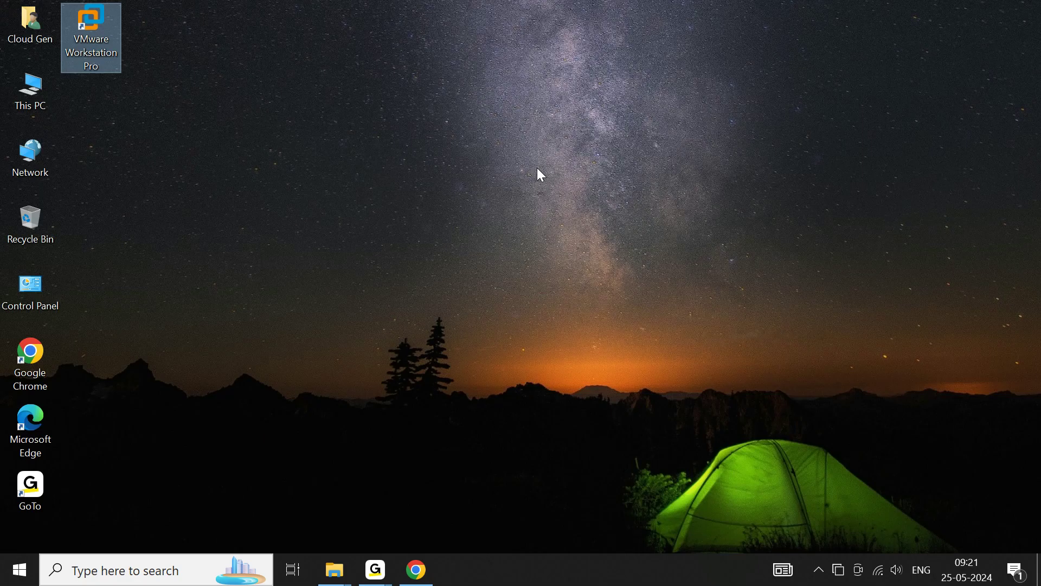
right_click(471, 184)
click(519, 239)
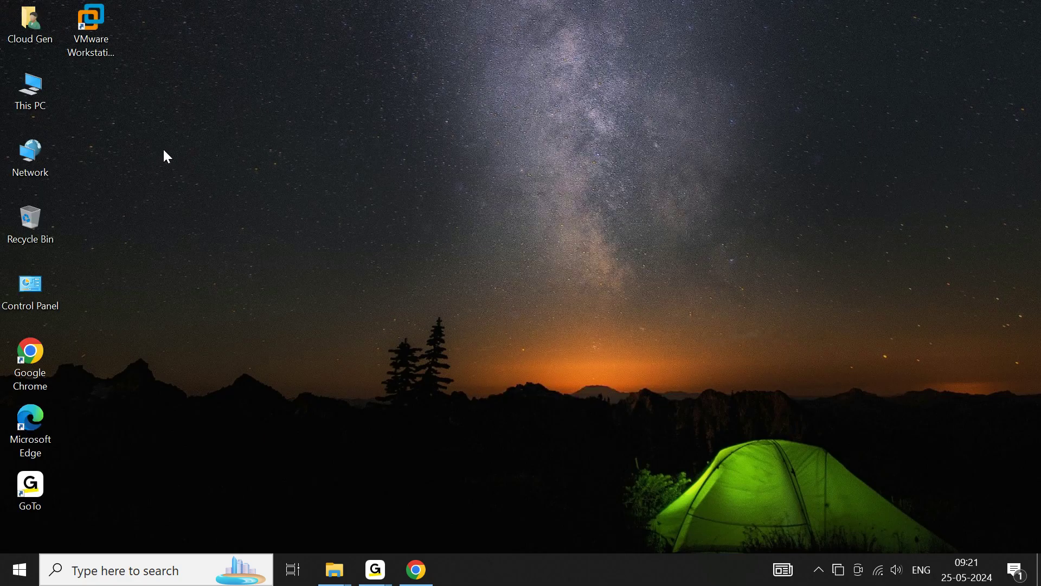
click(94, 32)
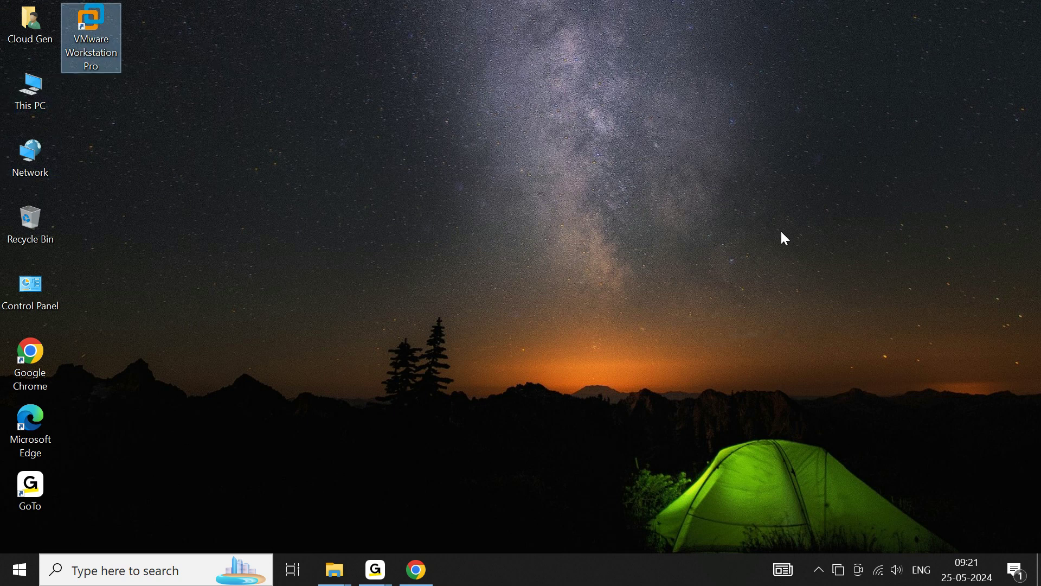
click(375, 570)
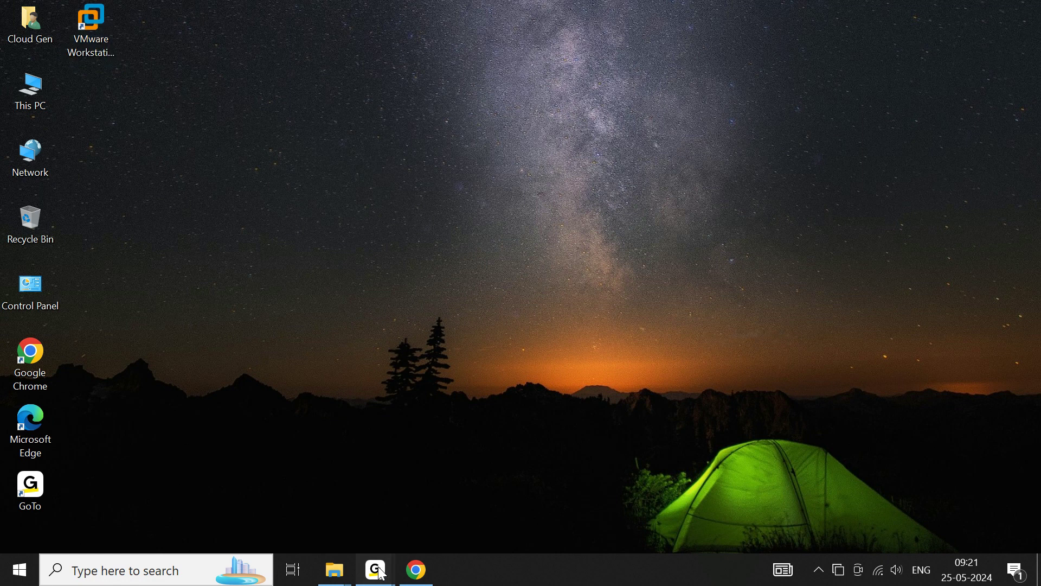